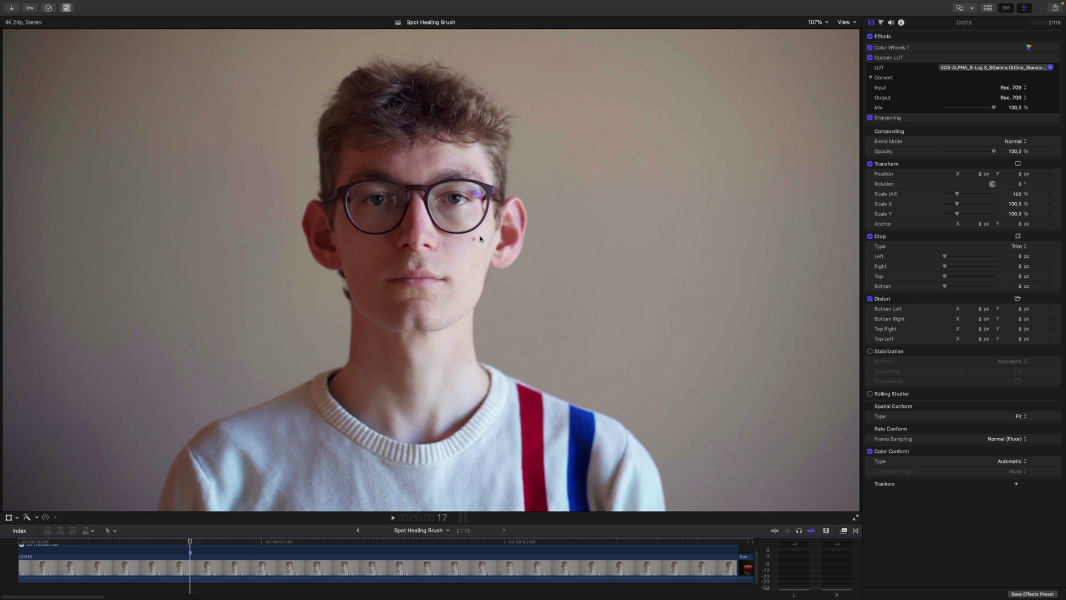
Apply the Spot Healing Brush from the Effects browser to the portrait clip.
{"action": "left_click", "coordinate": [845, 532]}
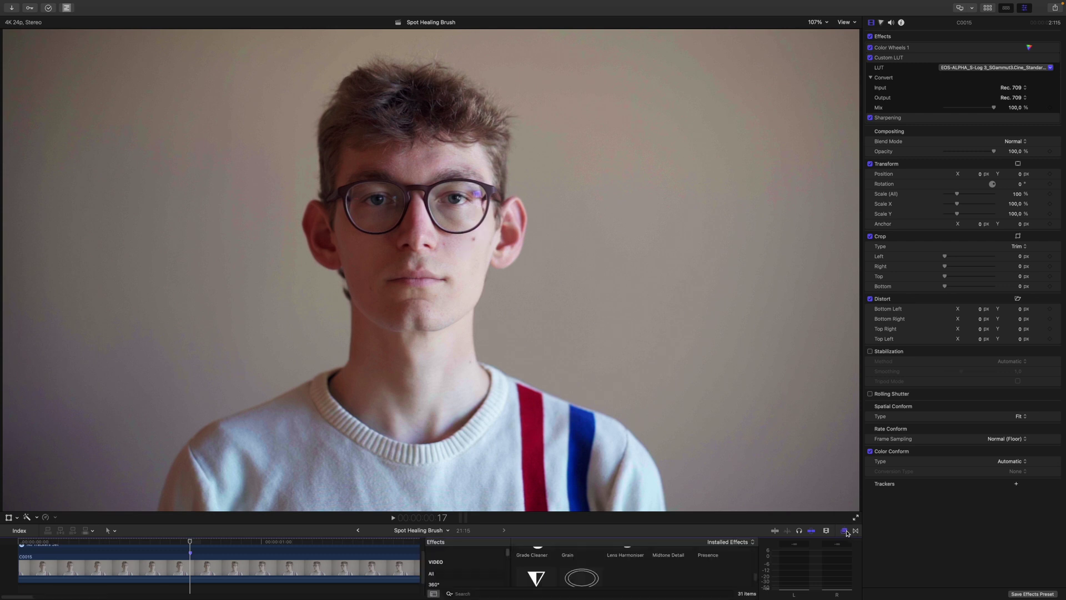
{"action": "scroll", "coordinate": [550, 577], "scroll_direction": "down", "scroll_amount": 2}
{"action": "left_click_drag", "start_coordinate": [570, 574], "coordinate": [440, 278]}
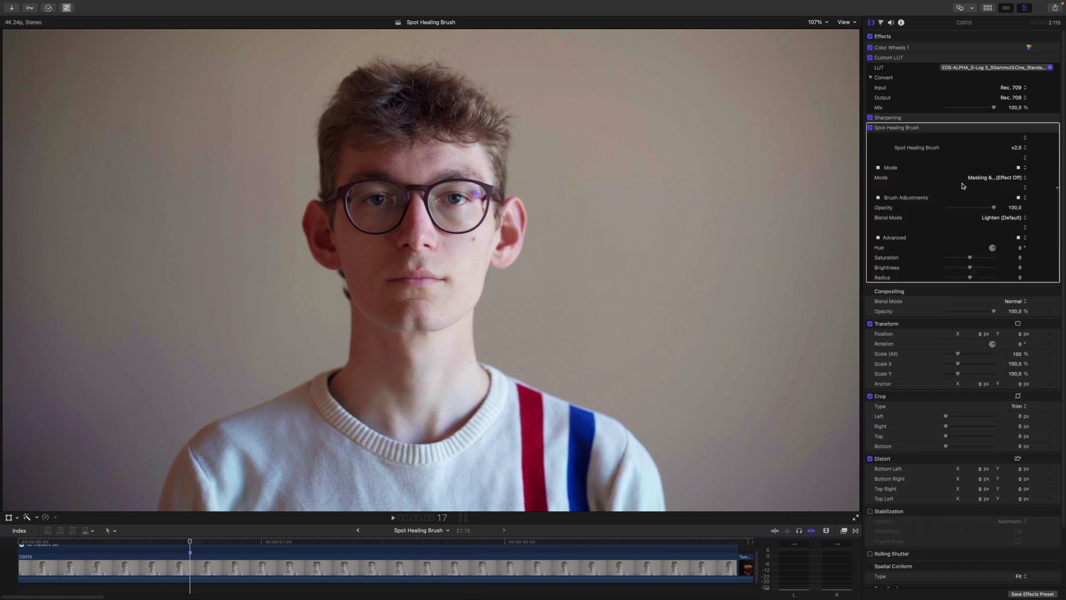
Keep Masking & Tracking mode, add a circular Shape Mask, and switch it to object tracking.
{"action": "left_click", "coordinate": [983, 179]}
{"action": "left_click", "coordinate": [996, 182]}
{"action": "left_click", "coordinate": [1017, 131]}
{"action": "left_click", "coordinate": [986, 139]}
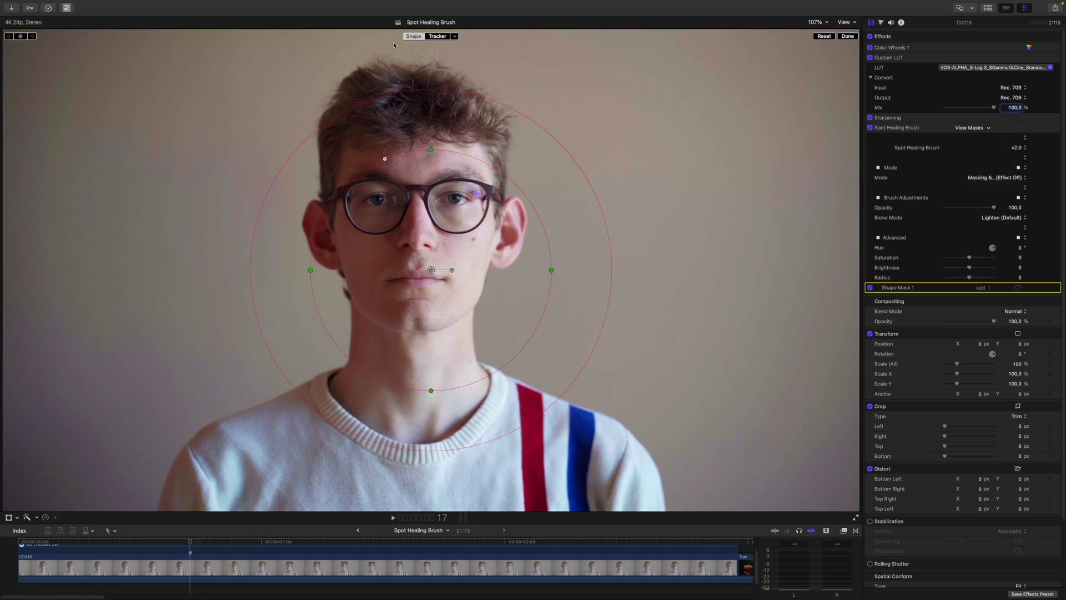
{"action": "left_click", "coordinate": [436, 37]}
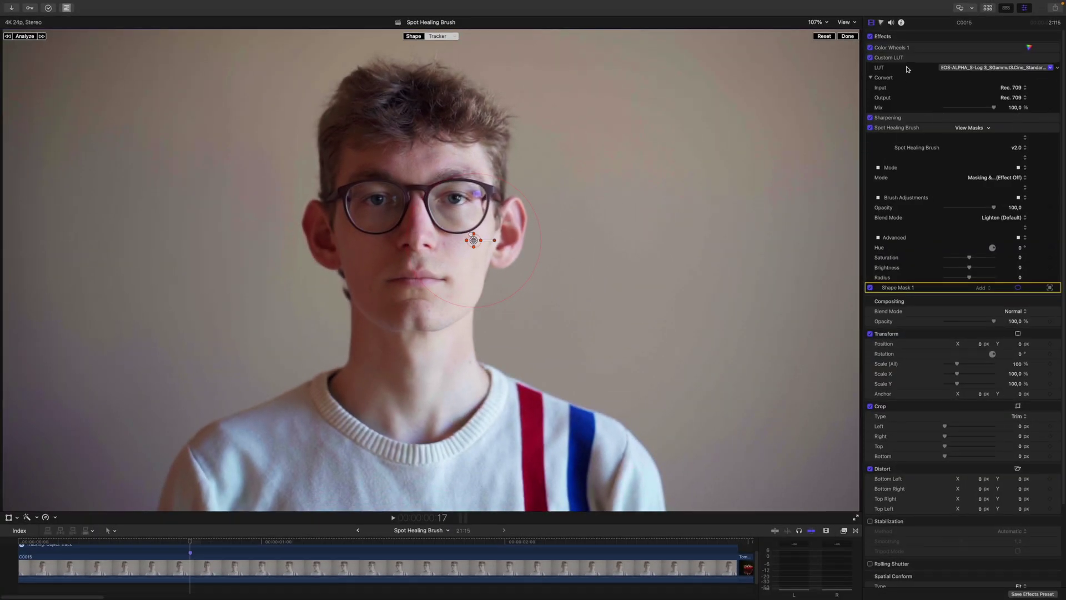
{"action": "left_click", "coordinate": [1028, 49]}
Add a Color Curves correction and move Color Curves 1 to the top of the effects.
{"action": "left_click", "coordinate": [910, 35]}
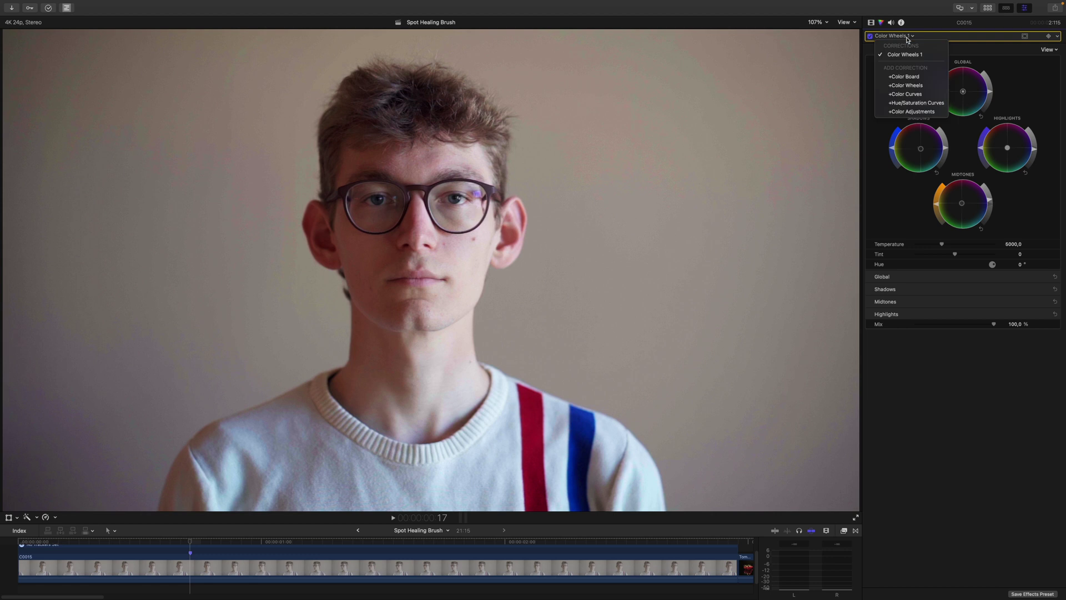
{"action": "left_click", "coordinate": [910, 94]}
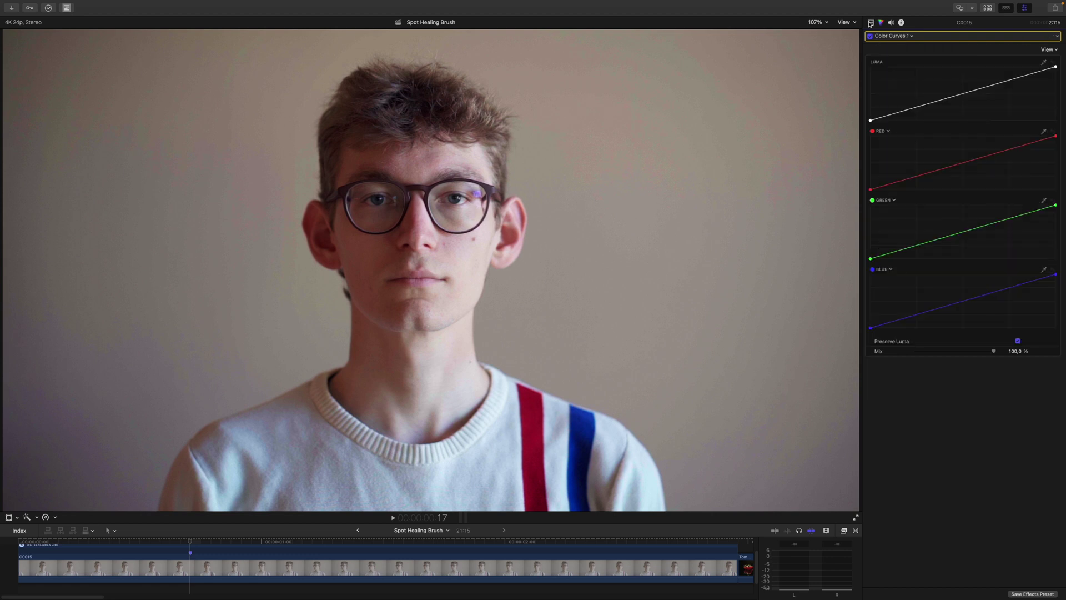
{"action": "key", "text": "super+4"}
{"action": "left_click_drag", "start_coordinate": [905, 299], "coordinate": [921, 50]}
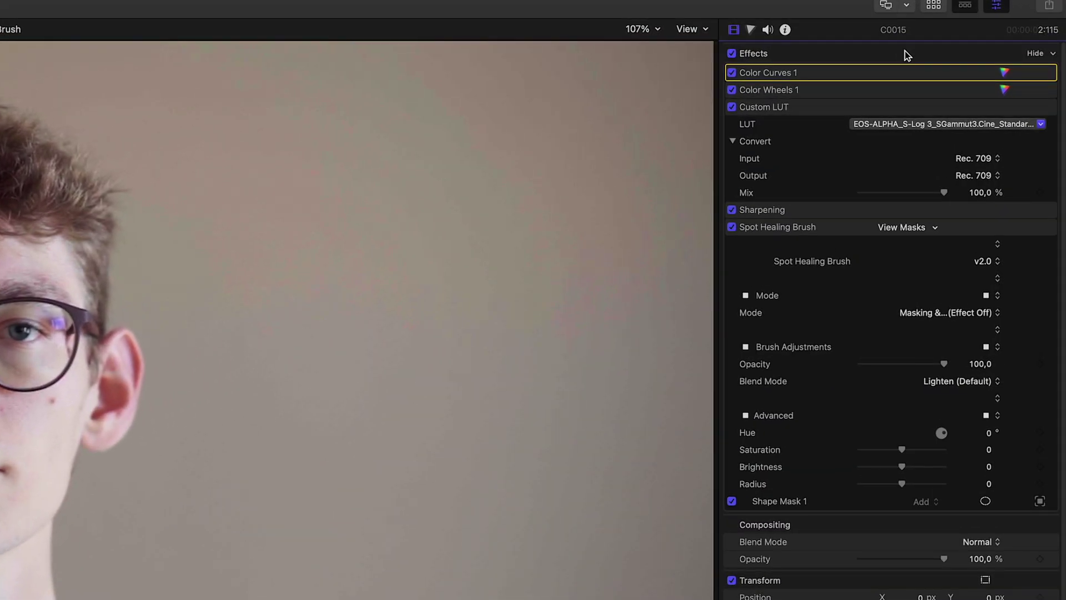
{"action": "left_click", "coordinate": [894, 58]}
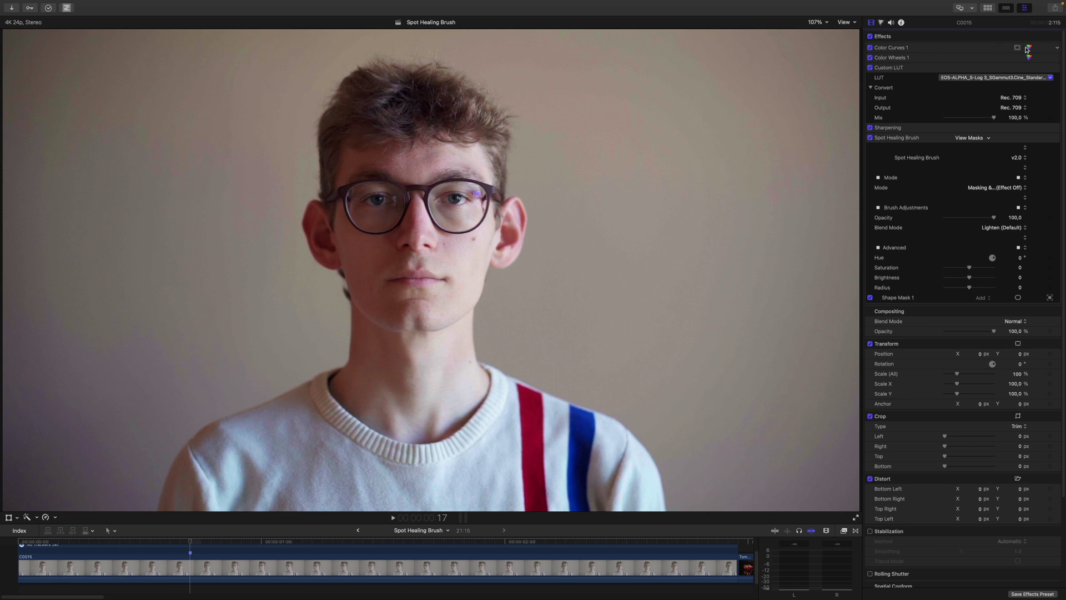
Add points to the Color Curves 1 luma curve and pull it down to darken the portrait.
{"action": "left_click", "coordinate": [1030, 49]}
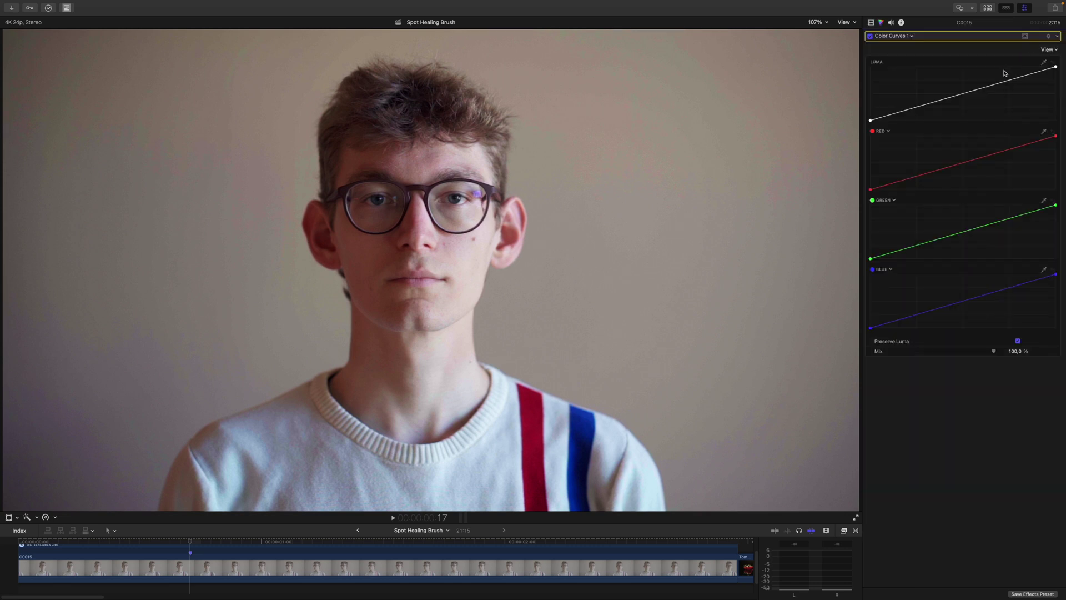
{"action": "left_click_drag", "start_coordinate": [1011, 81], "coordinate": [1008, 78]}
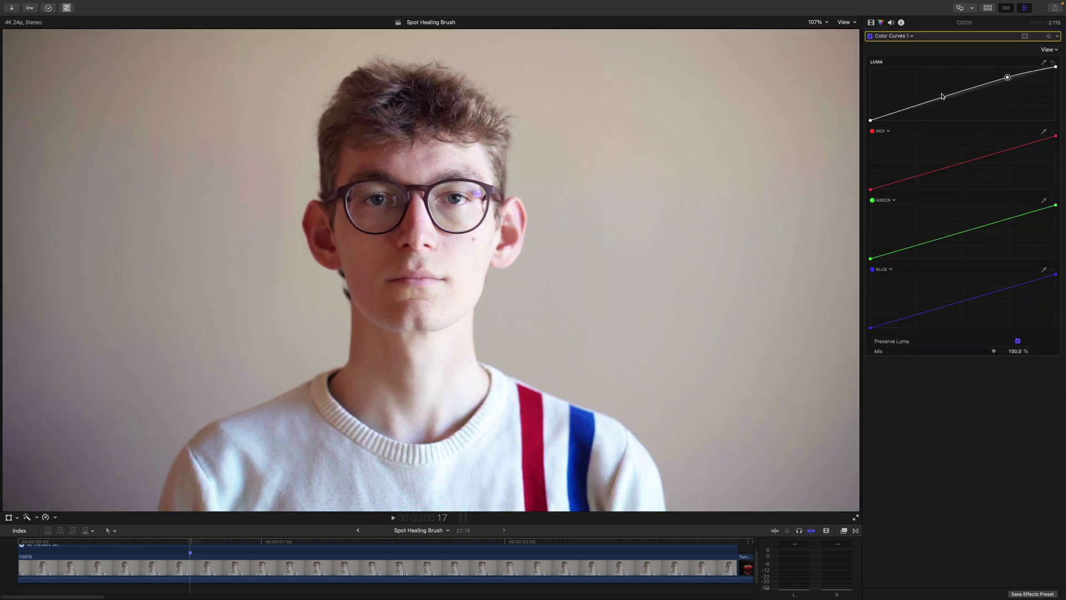
{"action": "left_click_drag", "start_coordinate": [942, 96], "coordinate": [947, 109]}
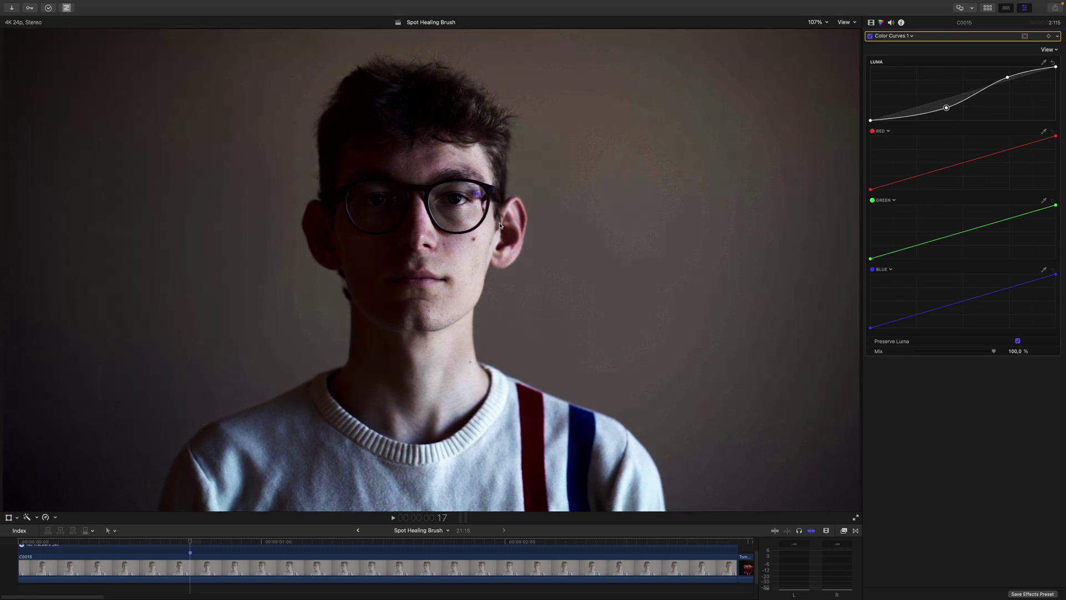
{"action": "key", "text": "super+6"}
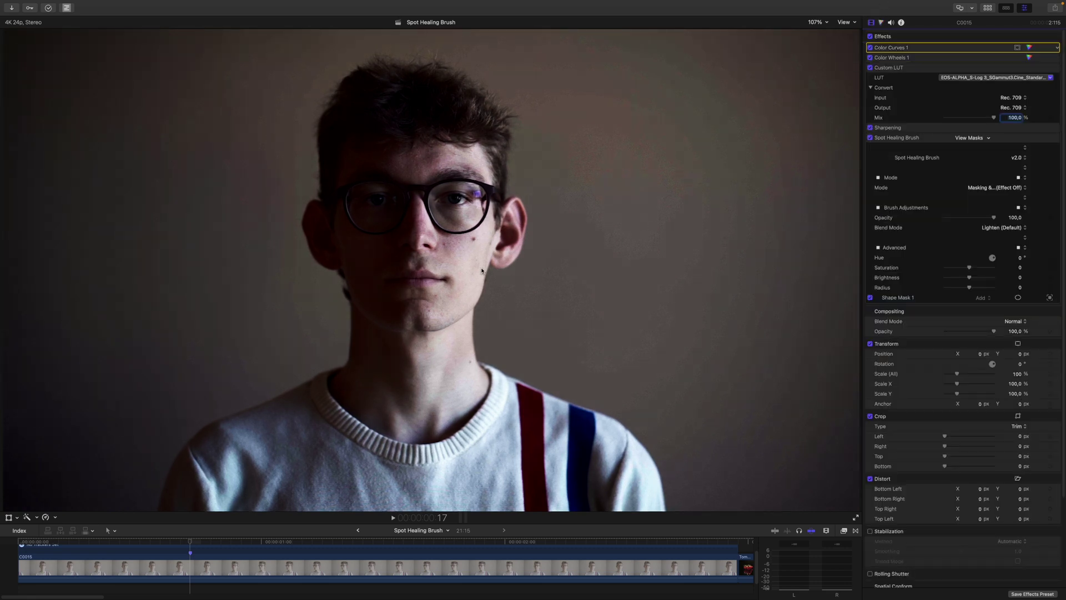
{"action": "left_click", "coordinate": [942, 299]}
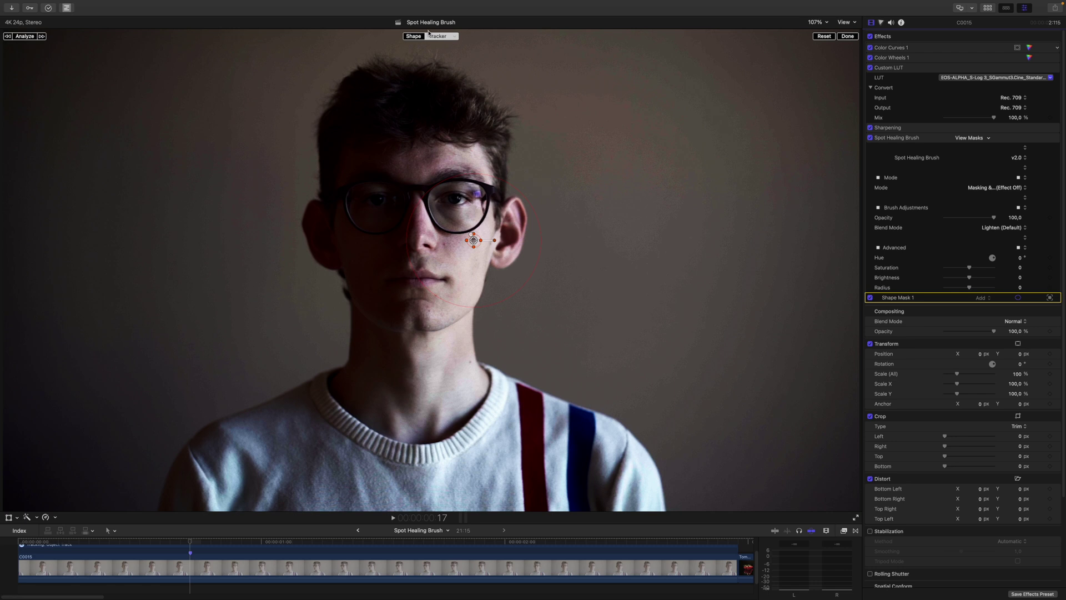
Analyze Shape Mask 1 forward, check the track on other frames, then analyze again.
{"action": "left_click", "coordinate": [23, 37]}
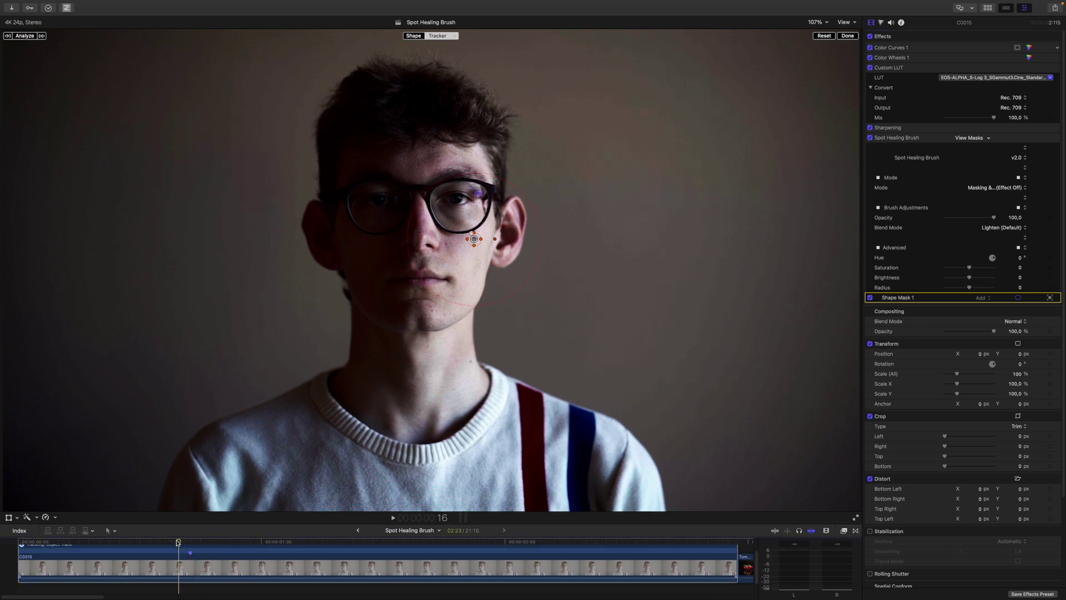
{"action": "mouse_move", "coordinate": [248, 562]}
{"action": "left_mouse_down"}
{"action": "mouse_move", "coordinate": [236, 562]}
{"action": "mouse_move", "coordinate": [267, 566]}
{"action": "left_mouse_up"}
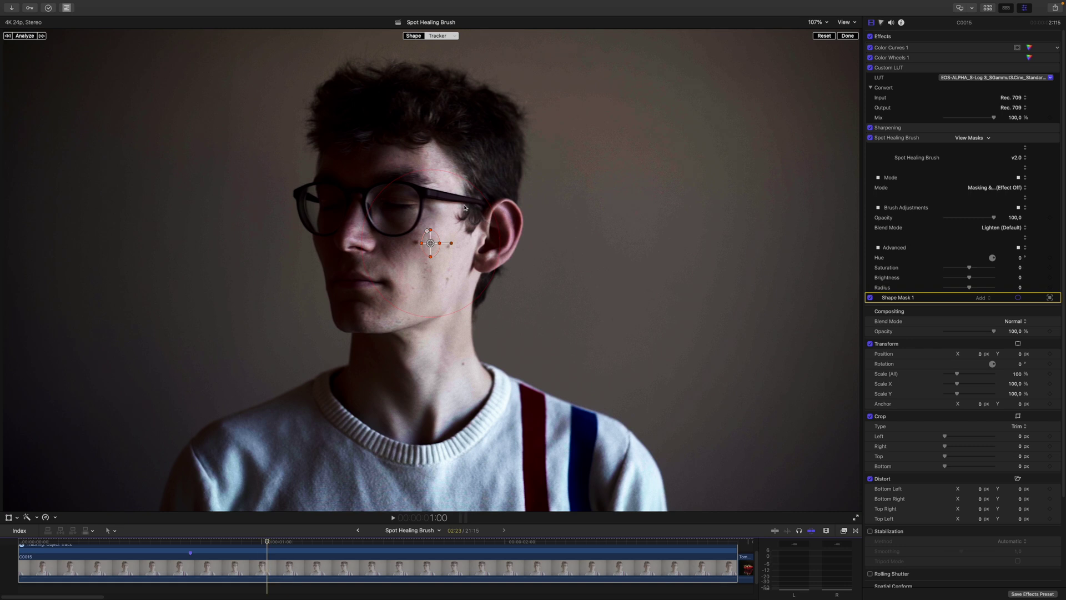
{"action": "key", "text": "Left"}
{"action": "key", "text": "Left"}
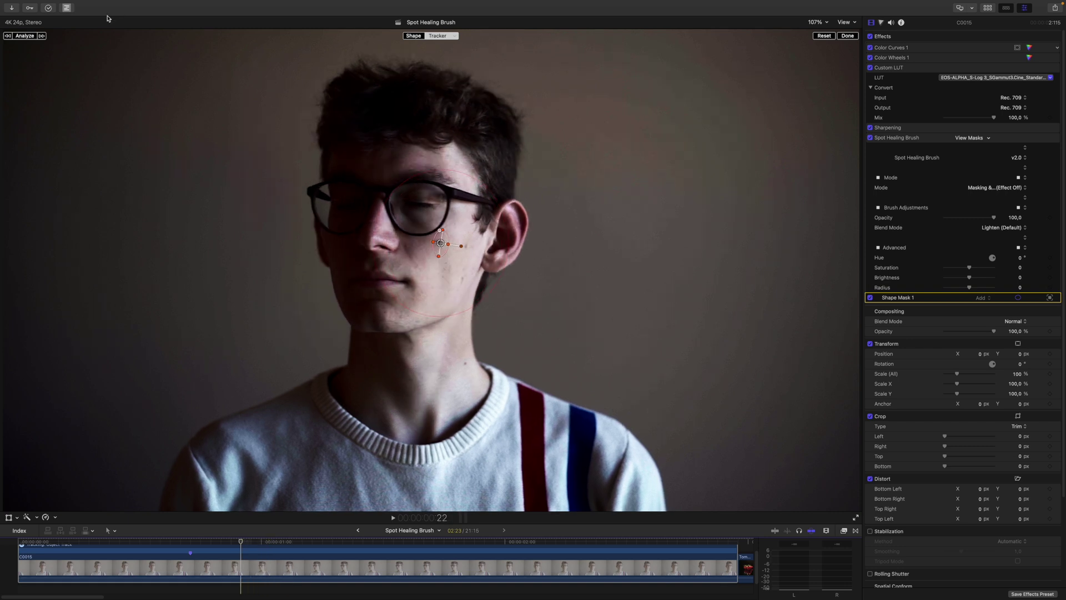
{"action": "left_click", "coordinate": [42, 36]}
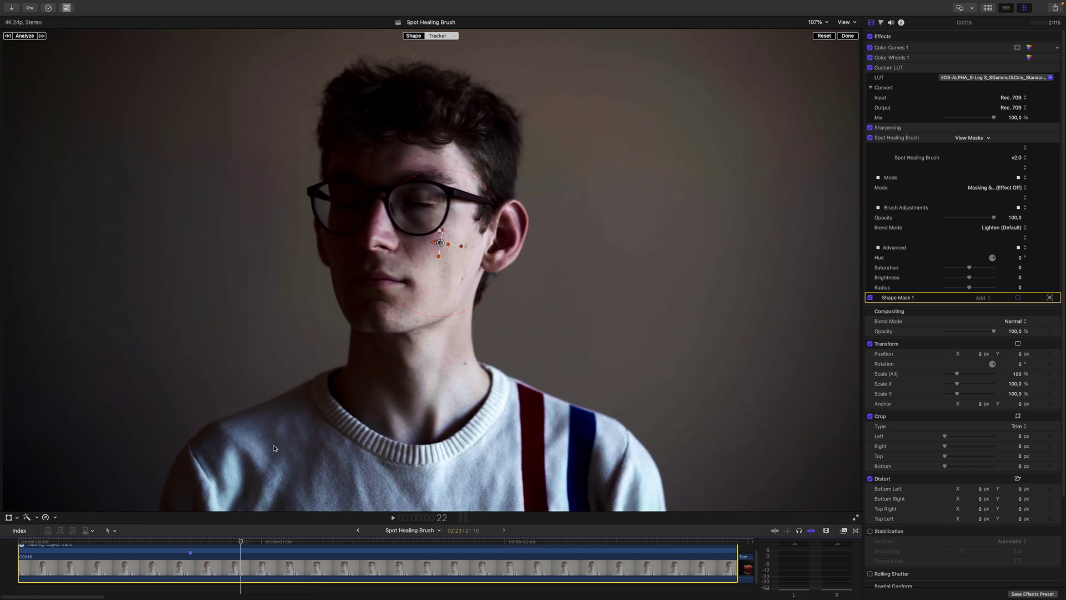
{"action": "key", "text": "Left"}
{"action": "key", "text": "Left"}
{"action": "key", "text": "Left"}
{"action": "key", "text": "Left"}
{"action": "key", "text": "Left"}
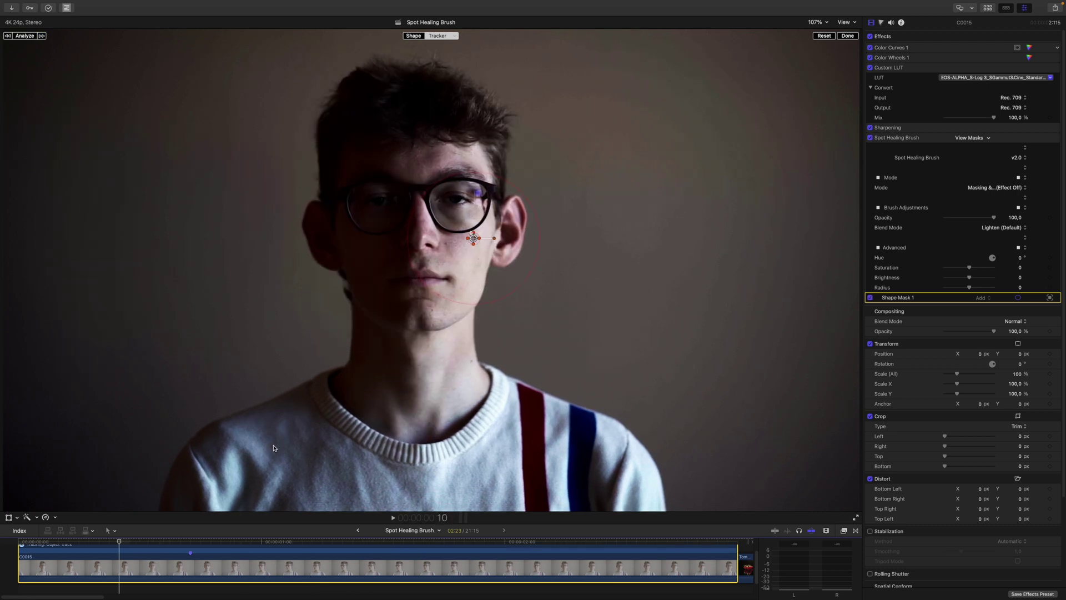
{"action": "left_click", "coordinate": [887, 49]}
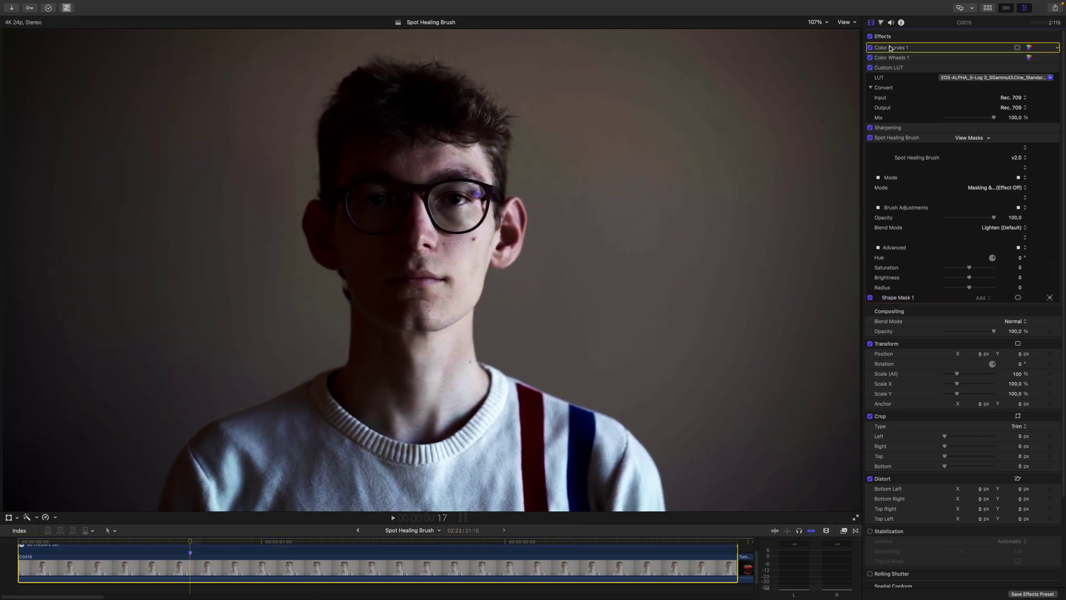
Delete the darkening Color Curves 1 correction.
{"action": "key", "text": "Delete"}
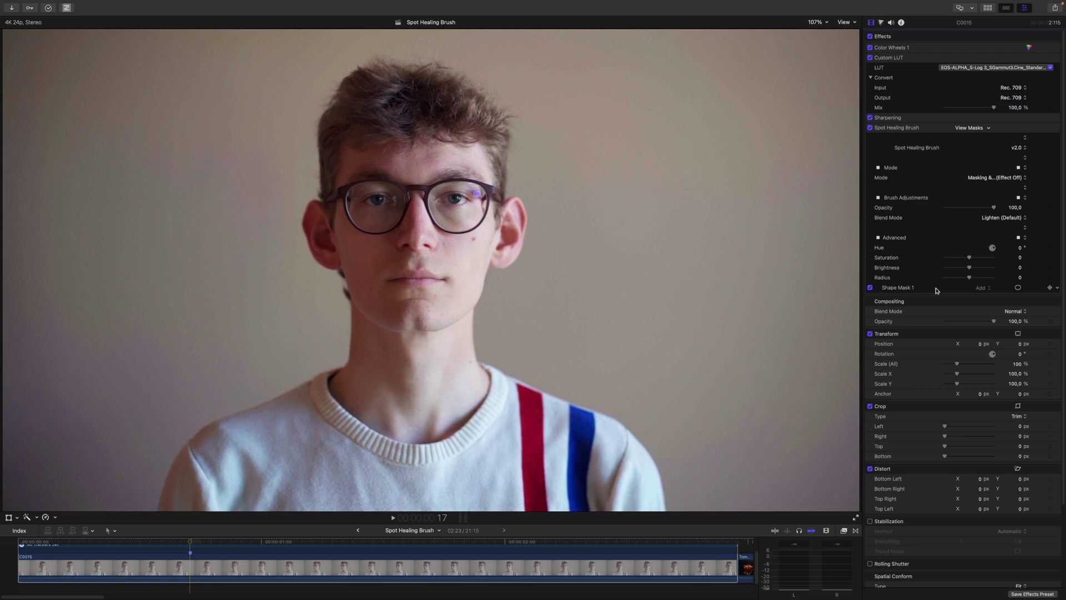
{"action": "left_click", "coordinate": [936, 288]}
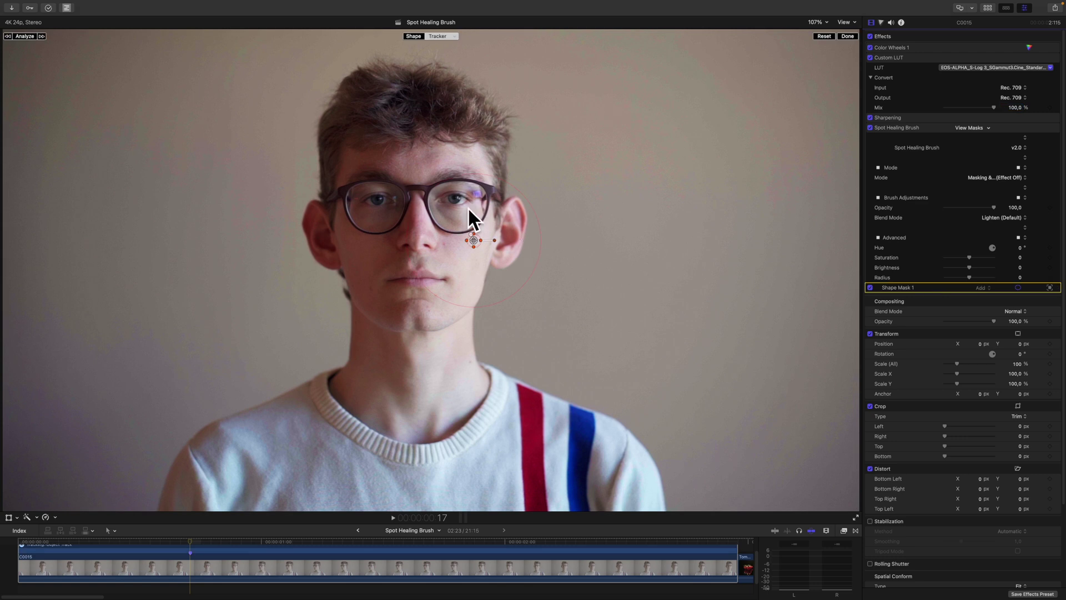
{"action": "left_click", "coordinate": [454, 36]}
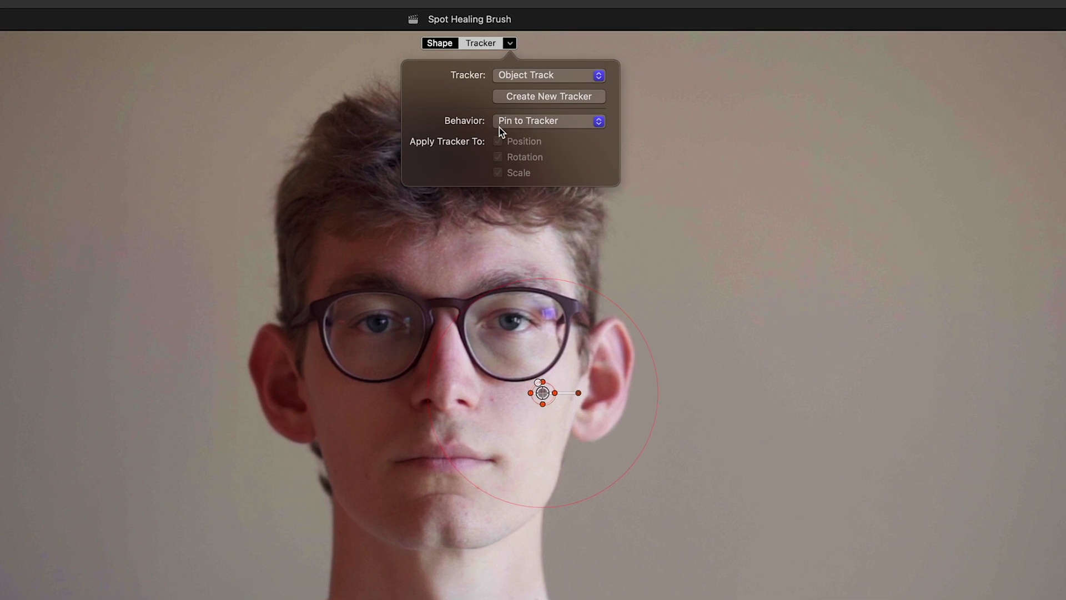
Set the mask to Offset from Tracker without rotation or scale, and narrow it into an ellipse.
{"action": "left_click", "coordinate": [522, 122]}
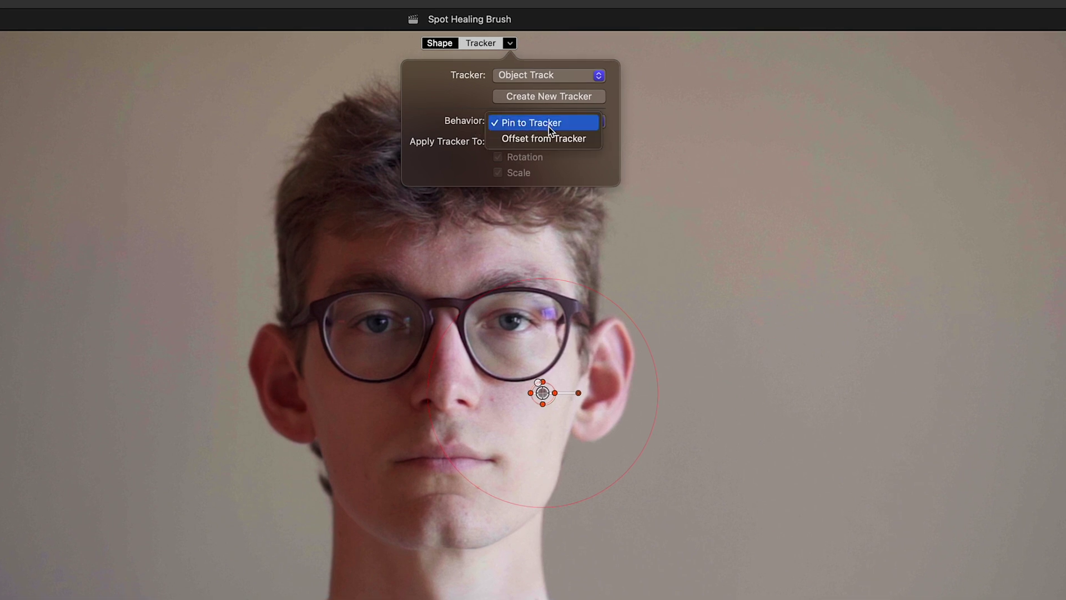
{"action": "left_click", "coordinate": [554, 138]}
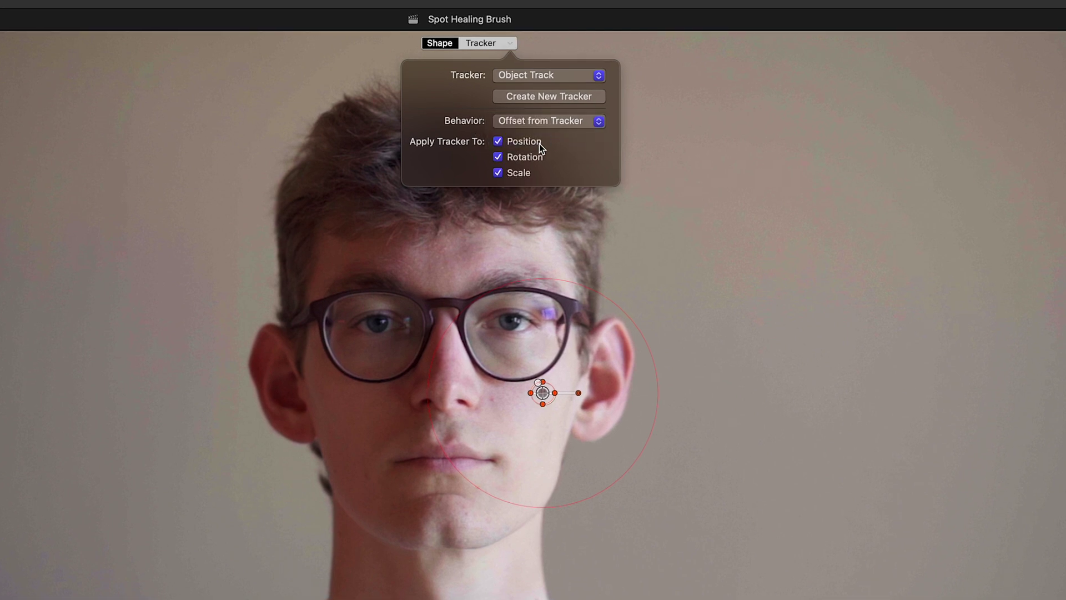
{"action": "left_click", "coordinate": [527, 157]}
{"action": "left_click", "coordinate": [516, 174]}
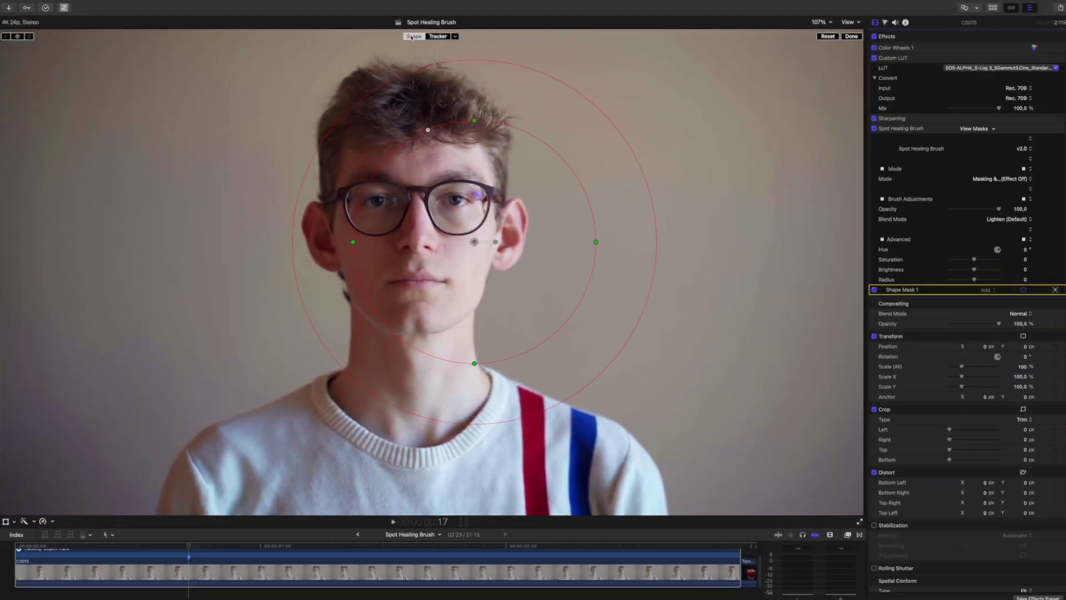
{"action": "left_click_drag", "start_coordinate": [352, 242], "coordinate": [460, 239]}
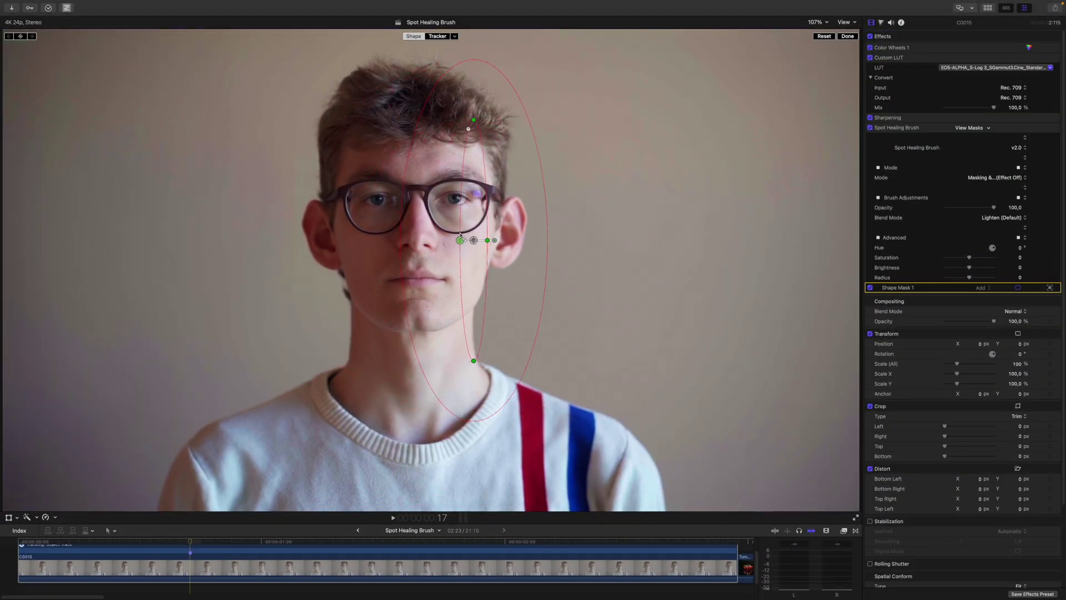
Shrink the mask to a small circle over the cheek mole, zoom in, and finish editing.
{"action": "left_click_drag", "start_coordinate": [475, 362], "coordinate": [472, 241]}
{"action": "key", "text": "super+equal"}
{"action": "key", "text": "super+equal"}
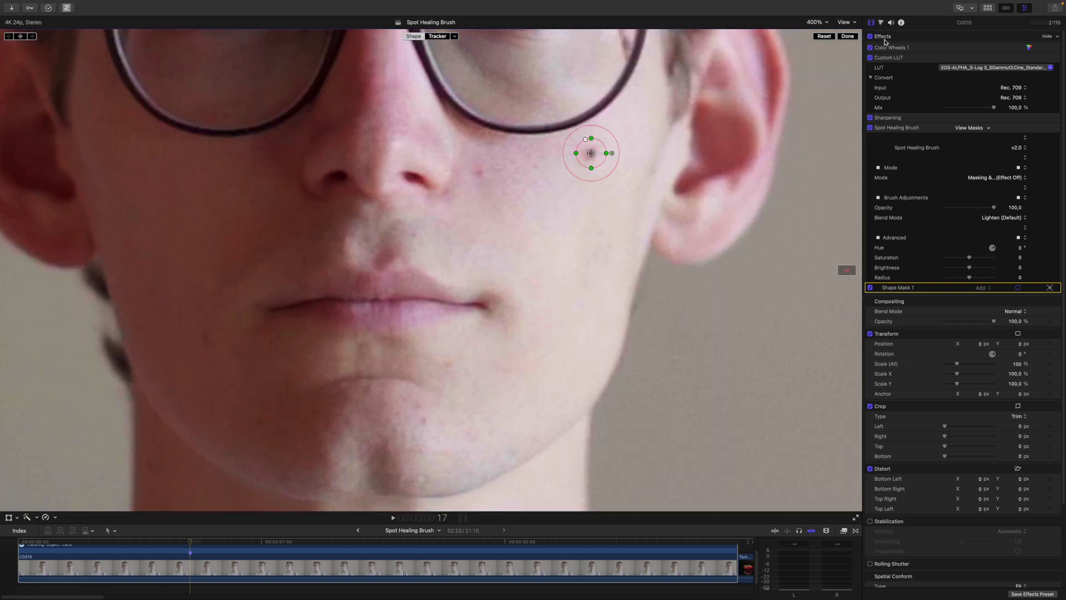
{"action": "left_click", "coordinate": [847, 36]}
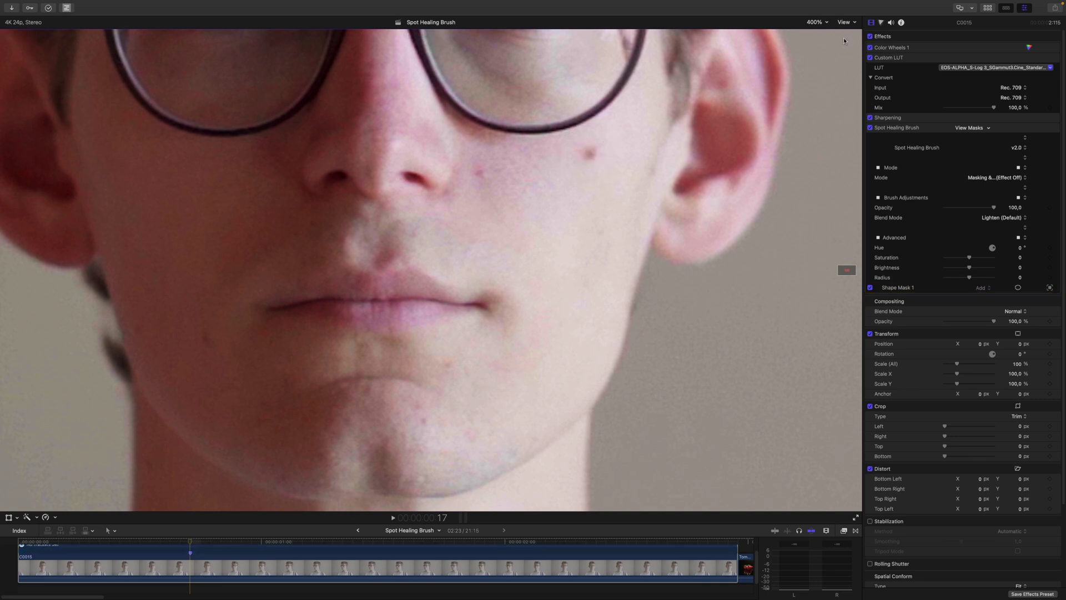
Switch the Spot Healing Brush mode to Effect Mode.
{"action": "left_click", "coordinate": [997, 179]}
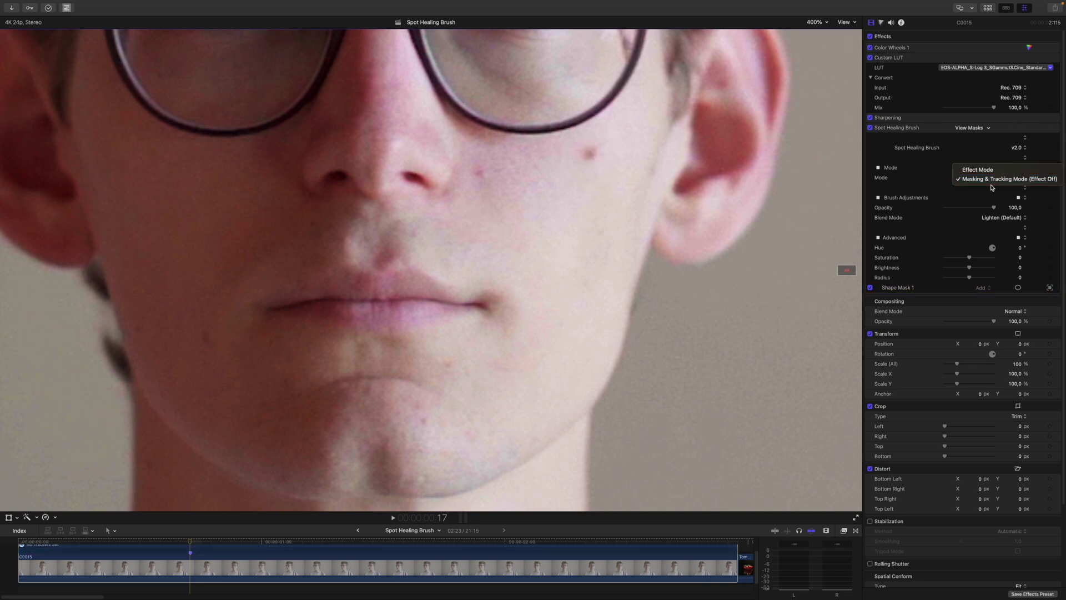
{"action": "left_click", "coordinate": [977, 169]}
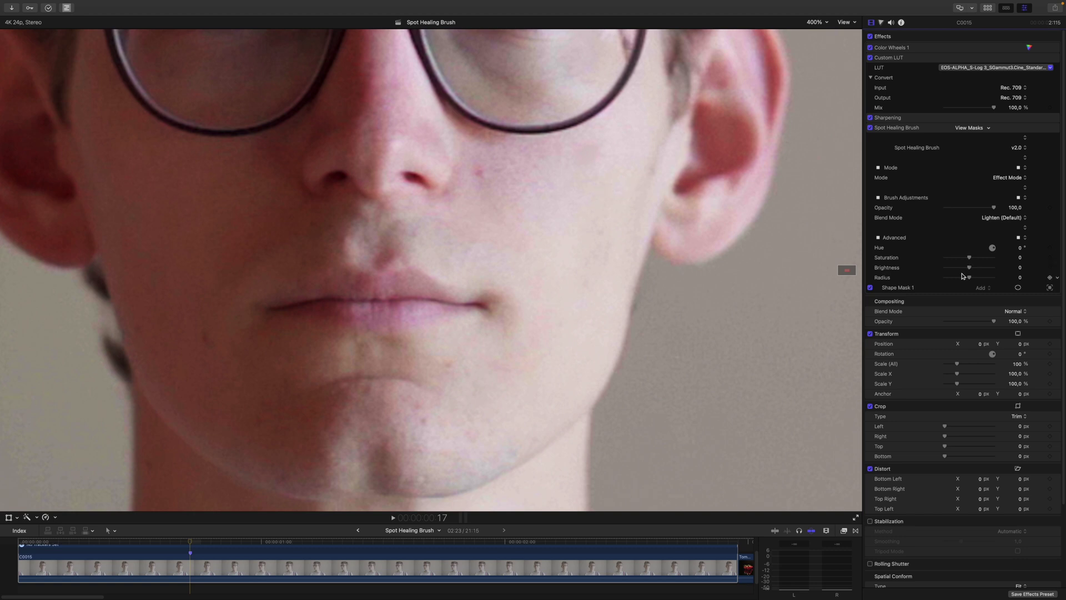
Set Radius to -30,4 and Brightness to 2,58, then toggle the healing off and on to compare.
{"action": "mouse_move", "coordinate": [969, 280]}
{"action": "left_mouse_down"}
{"action": "mouse_move", "coordinate": [949, 282]}
{"action": "mouse_move", "coordinate": [974, 283]}
{"action": "mouse_move", "coordinate": [962, 287]}
{"action": "left_mouse_up"}
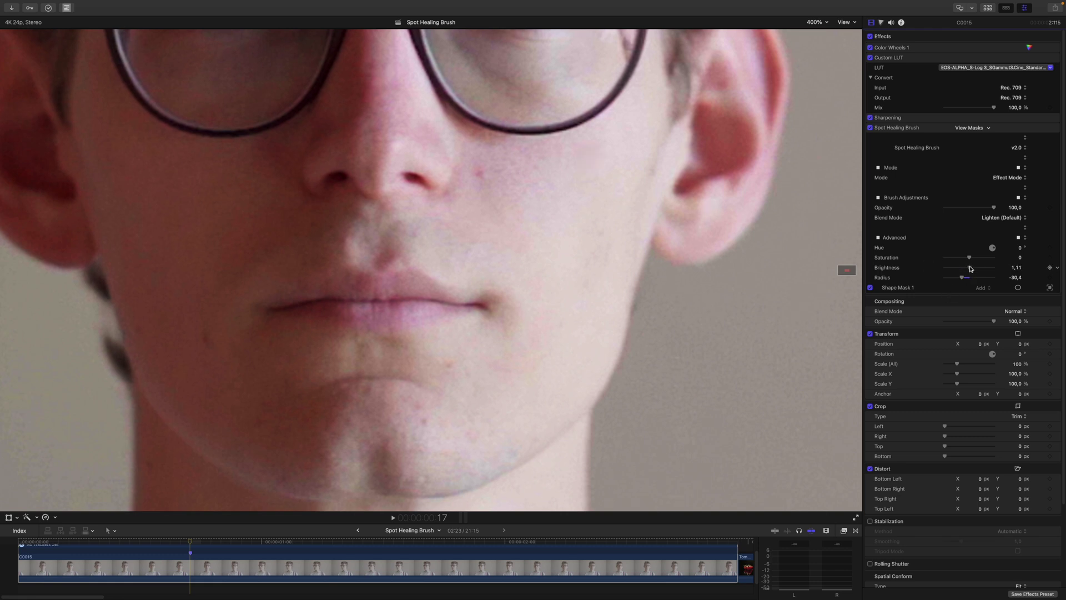
{"action": "left_click", "coordinate": [869, 128]}
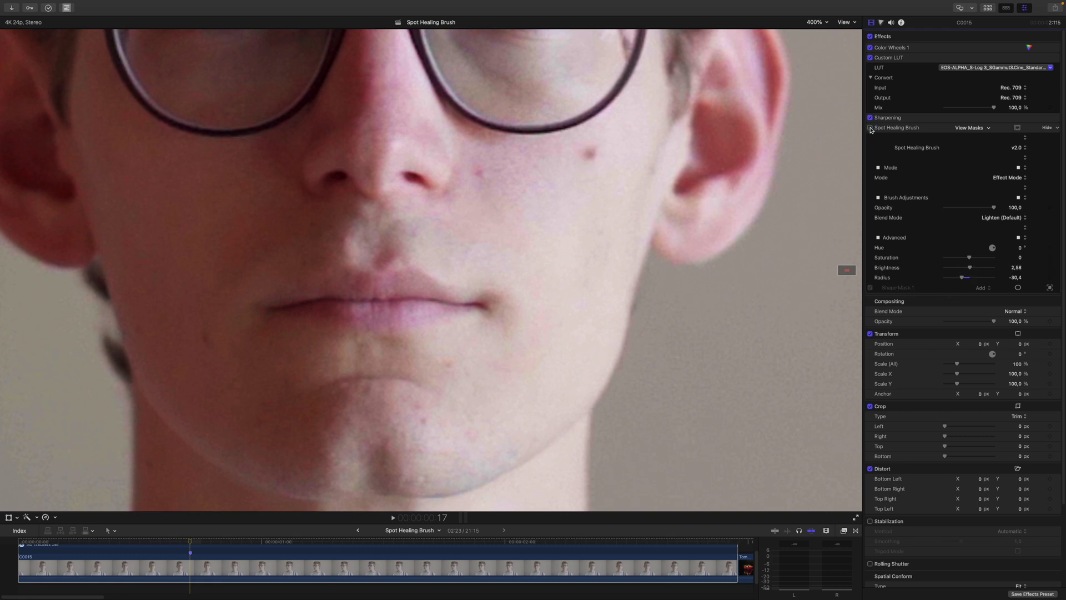
{"action": "left_click", "coordinate": [869, 127]}
Fit the whole frame in the viewer and play the clip to review the healed cheek.
{"action": "left_click", "coordinate": [814, 22]}
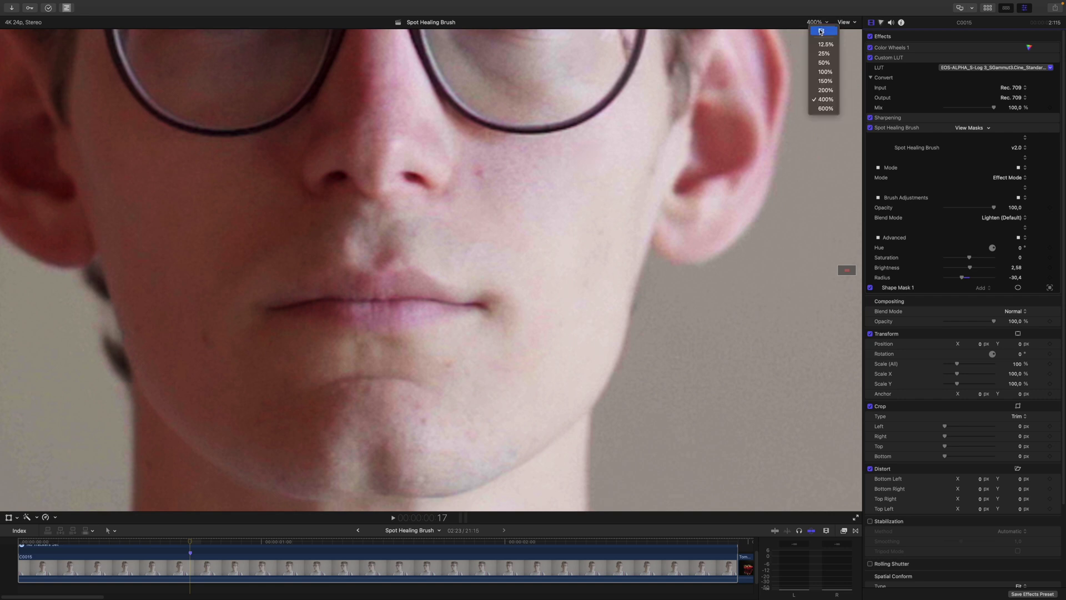
{"action": "left_click", "coordinate": [819, 34]}
{"action": "key", "text": "space"}
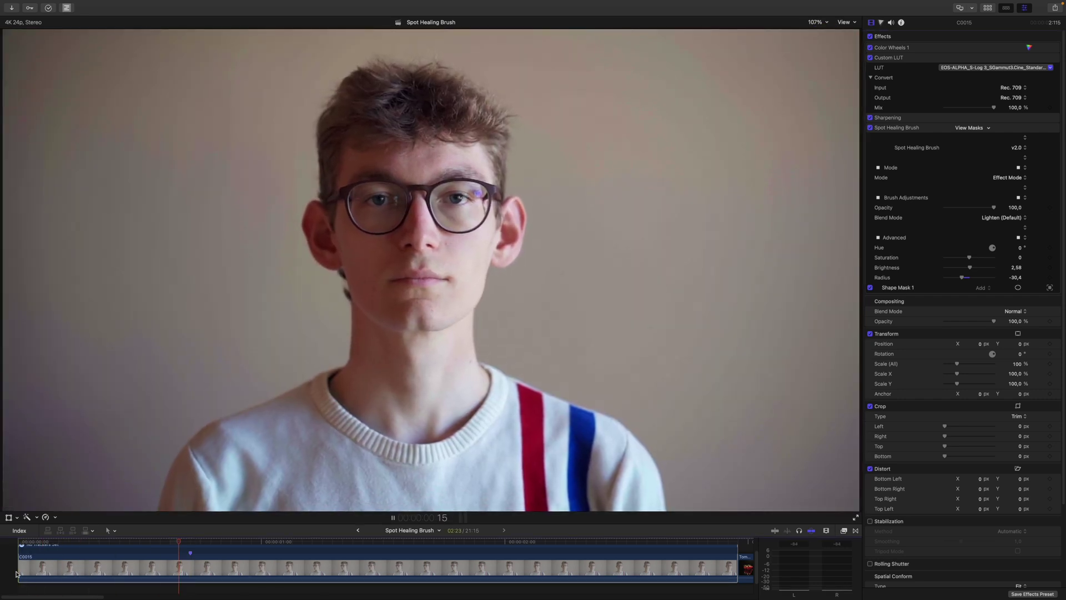
{"action": "left_click", "coordinate": [190, 569]}
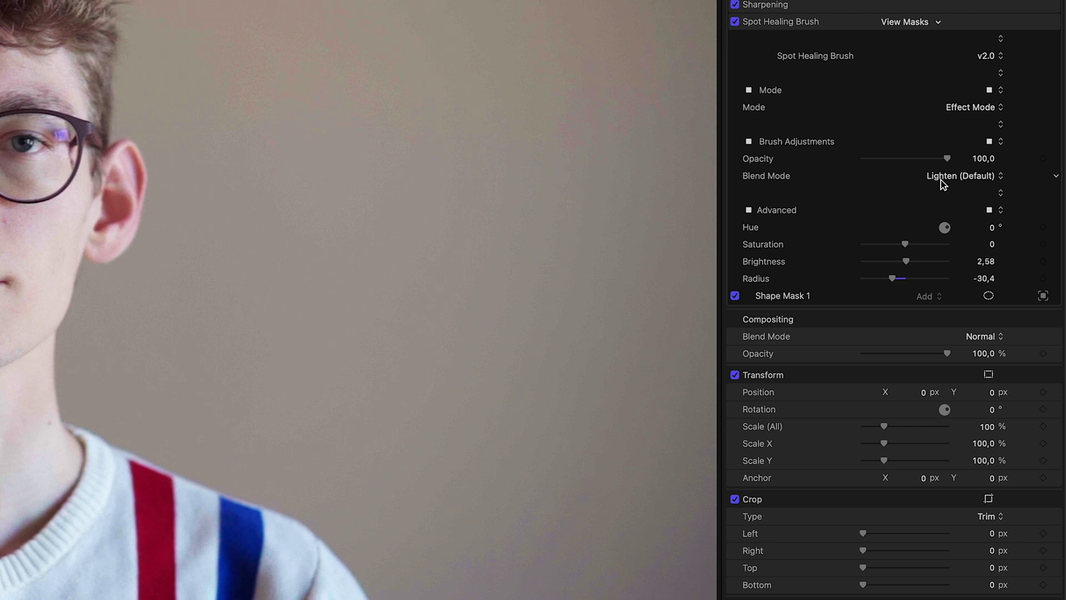
Leave the blend mode at Lighten (Default) and select the Tomato clip.
{"action": "left_click", "coordinate": [978, 173]}
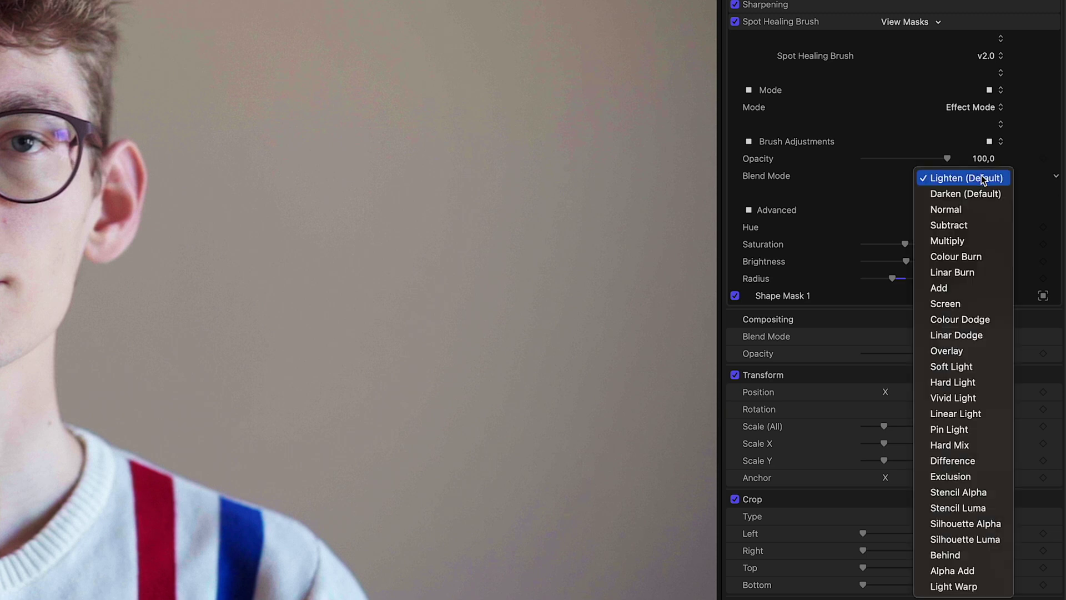
{"action": "left_click", "coordinate": [876, 185]}
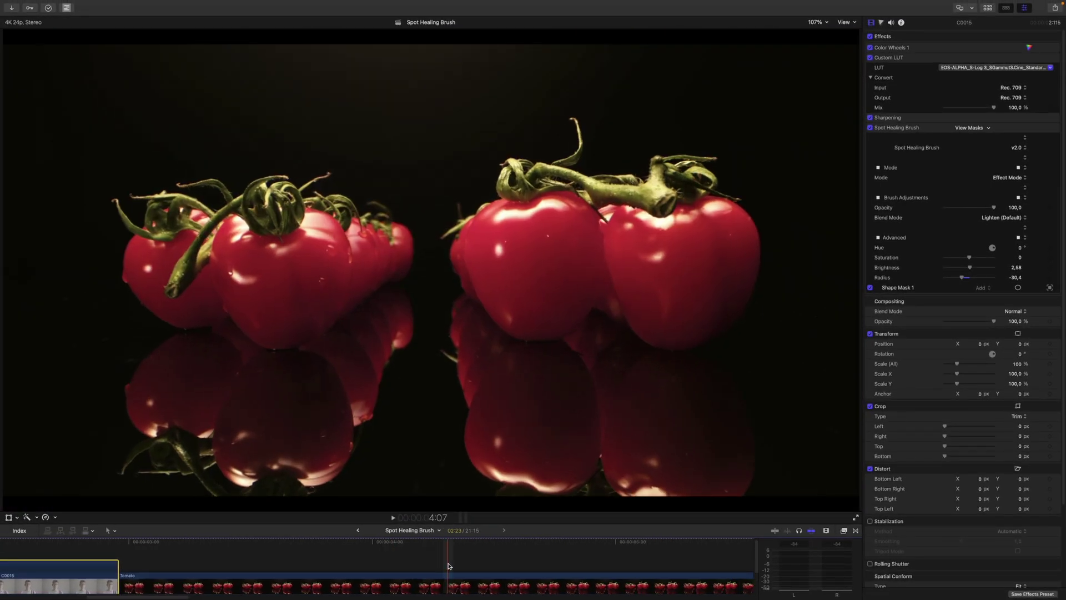
{"action": "left_click", "coordinate": [448, 565]}
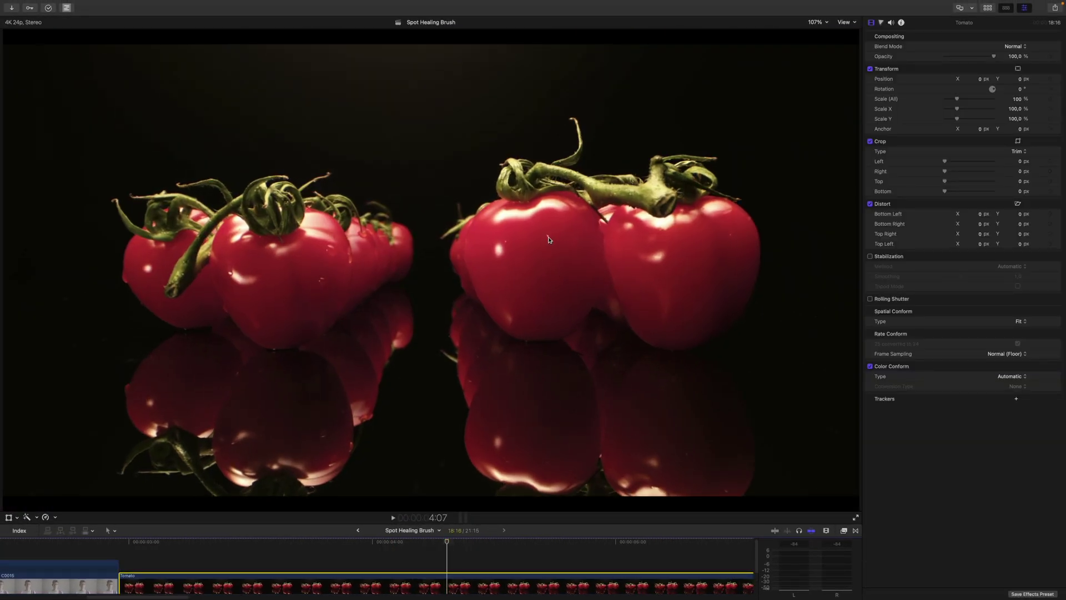
Apply Spot Healing Brush to the Tomato clip and draw a shape mask over the right tomatoes.
{"action": "left_click", "coordinate": [843, 531]}
{"action": "double_click", "coordinate": [590, 575]}
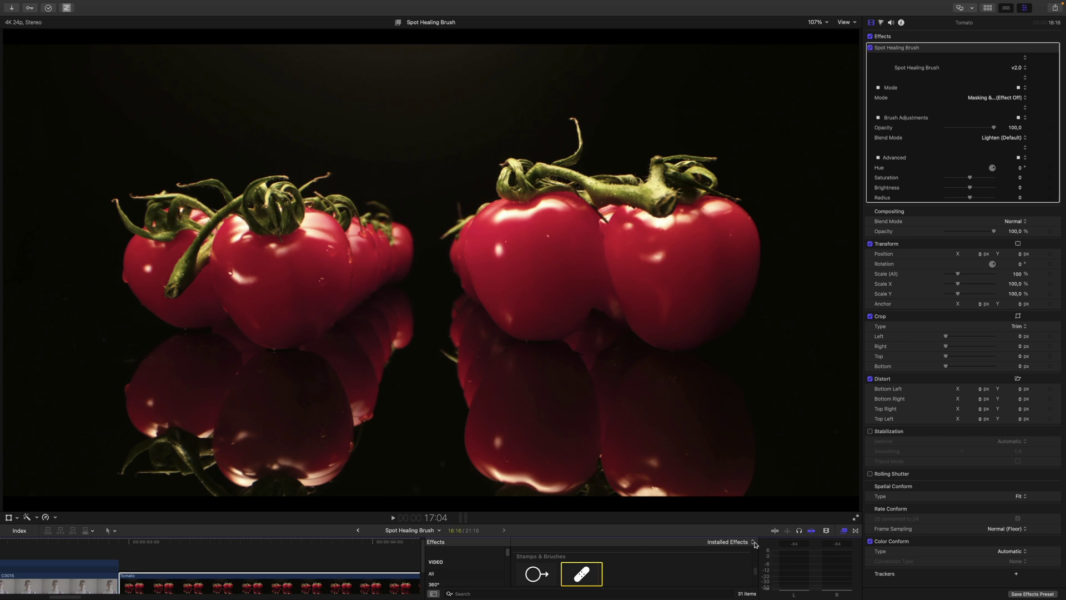
{"action": "left_click", "coordinate": [843, 531]}
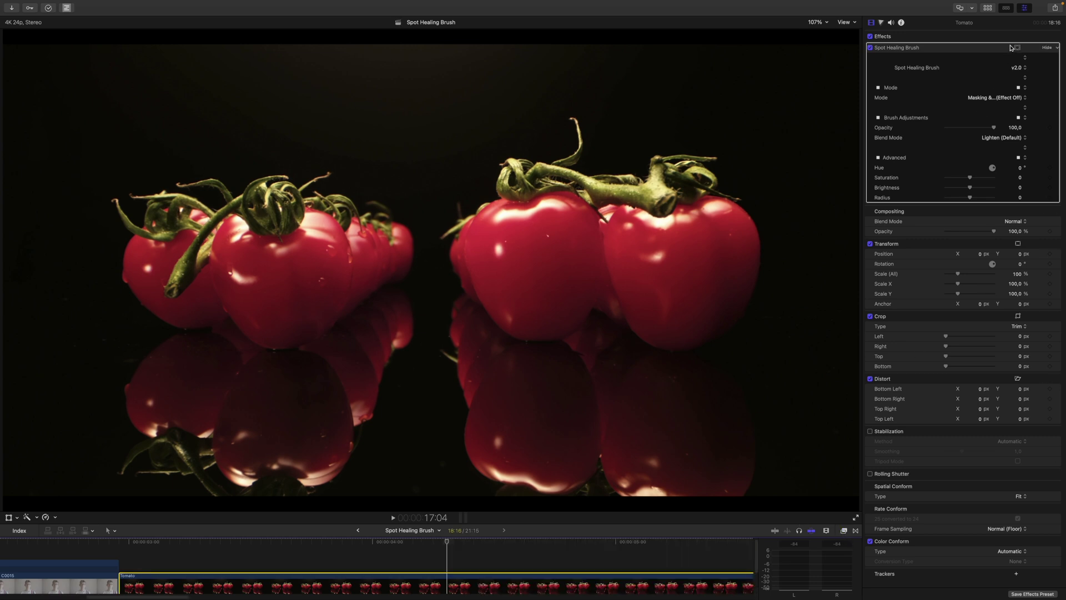
{"action": "left_click", "coordinate": [1017, 48]}
{"action": "left_click_drag", "start_coordinate": [427, 269], "coordinate": [550, 248]}
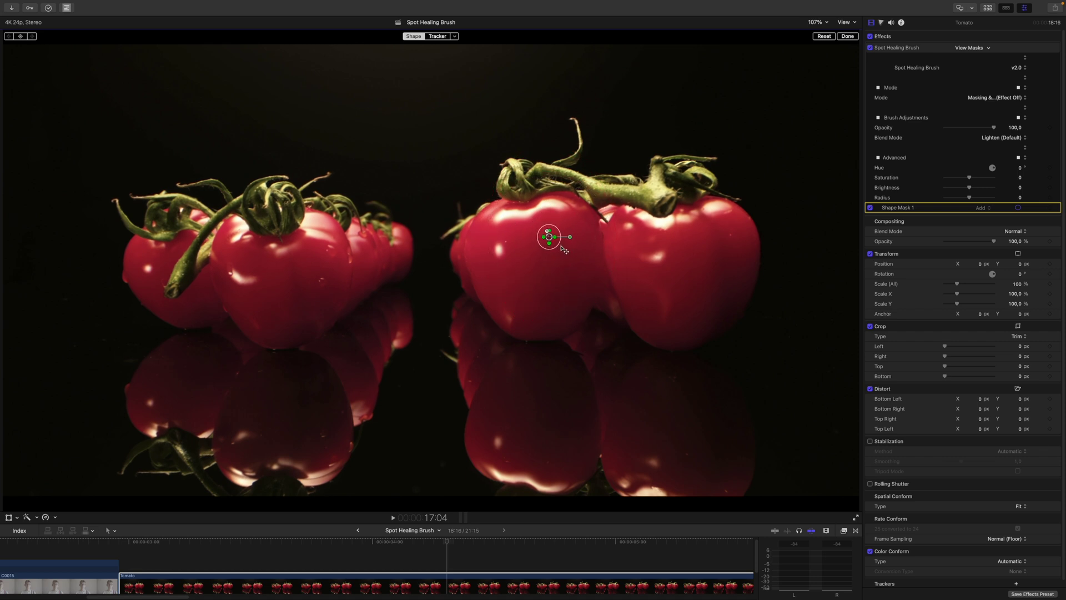
{"action": "left_click", "coordinate": [785, 119]}
Zoom the viewer to 400% and pan onto the water drop on the right tomato.
{"action": "left_click", "coordinate": [821, 21]}
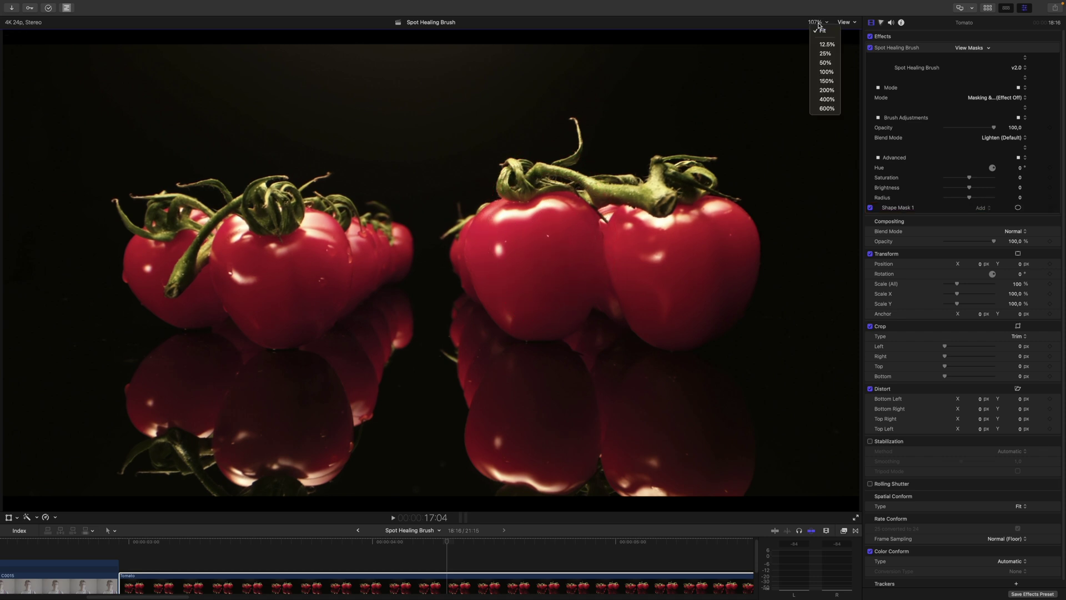
{"action": "left_click", "coordinate": [827, 98]}
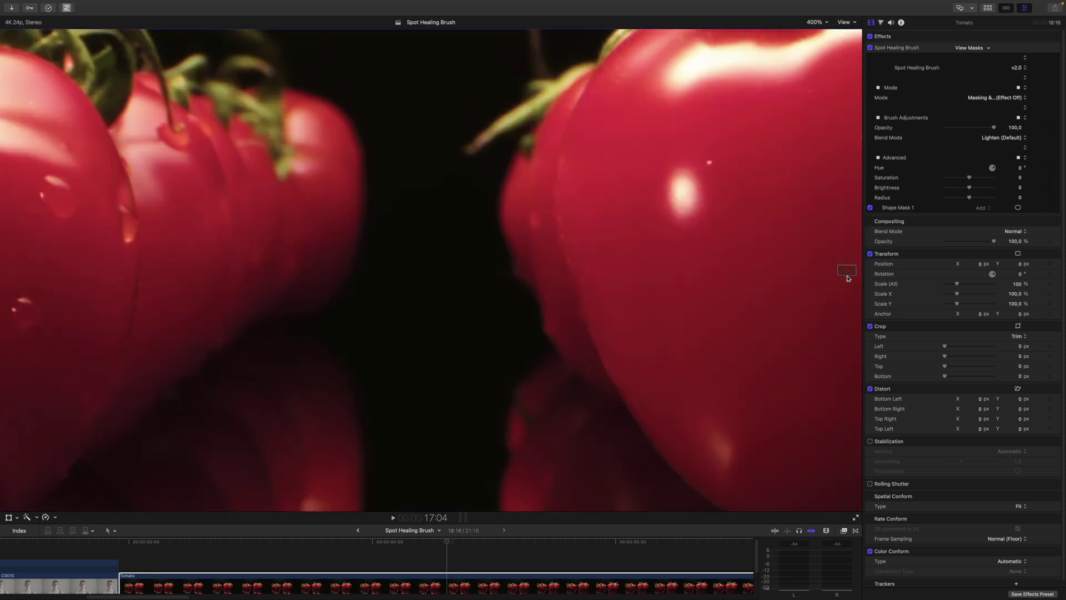
{"action": "left_click_drag", "start_coordinate": [847, 279], "coordinate": [850, 269]}
Switch the tomato's Spot Healing Brush to Effect Mode.
{"action": "left_click", "coordinate": [1010, 98]}
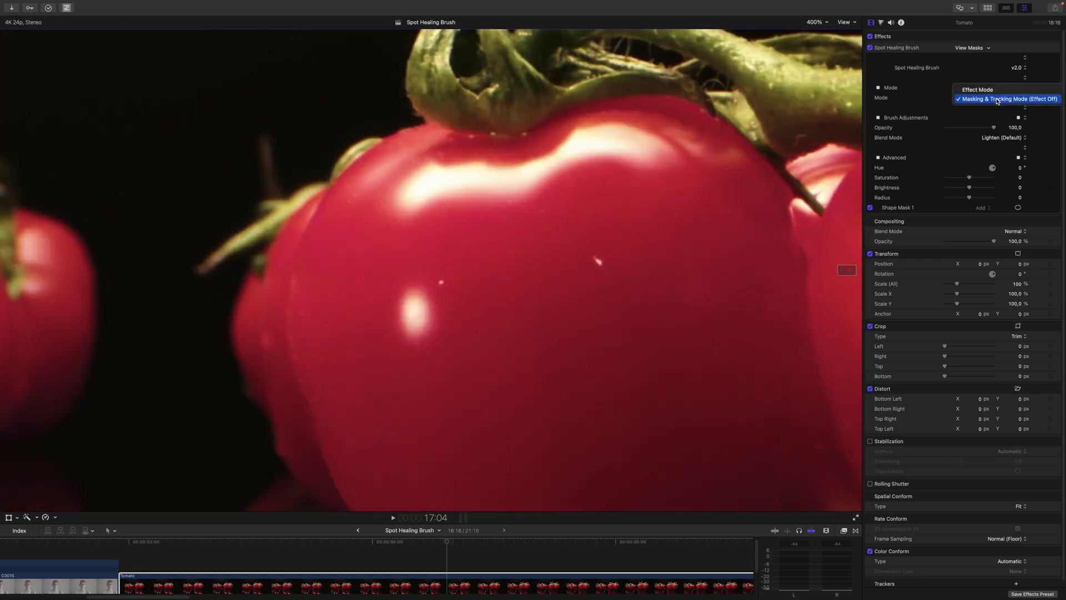
{"action": "left_click", "coordinate": [1004, 90]}
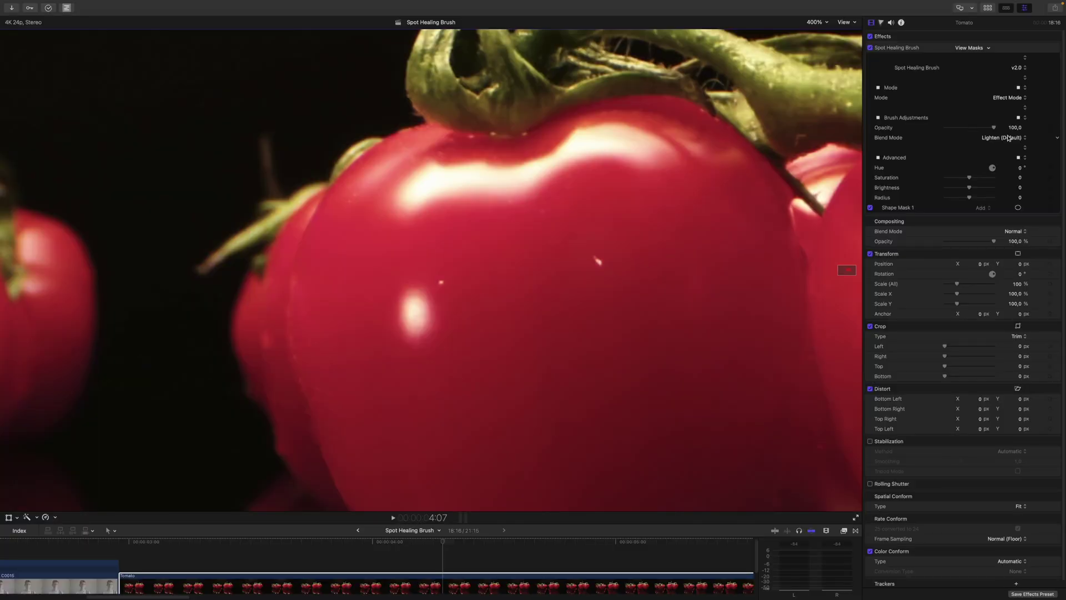
{"action": "left_click", "coordinate": [1008, 138]}
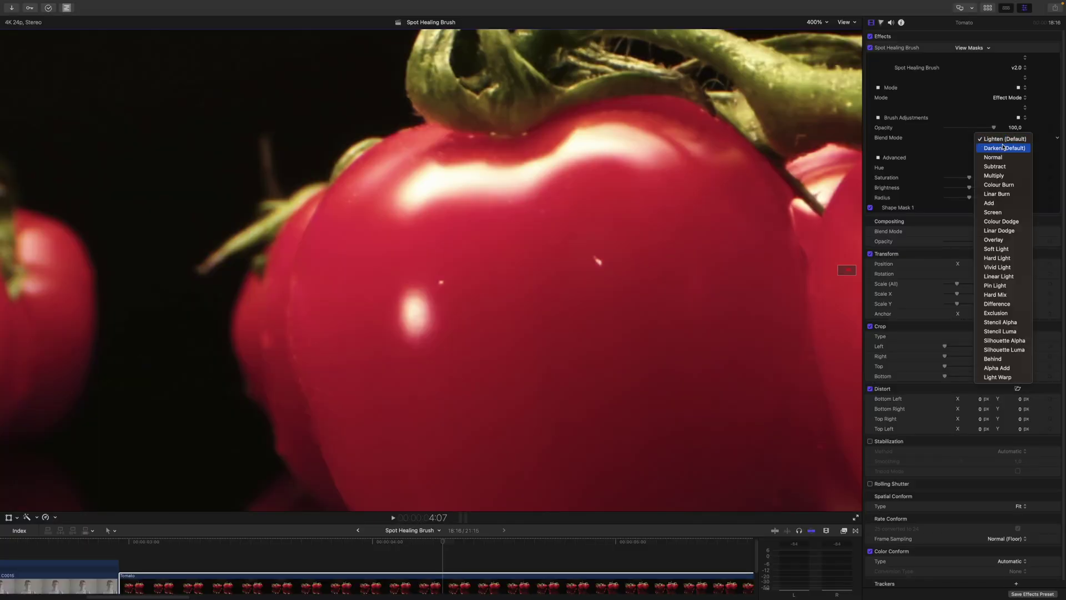
Set the healing blend mode to Darken (Default) and drag Radius toward -20.42.
{"action": "left_click", "coordinate": [1004, 146]}
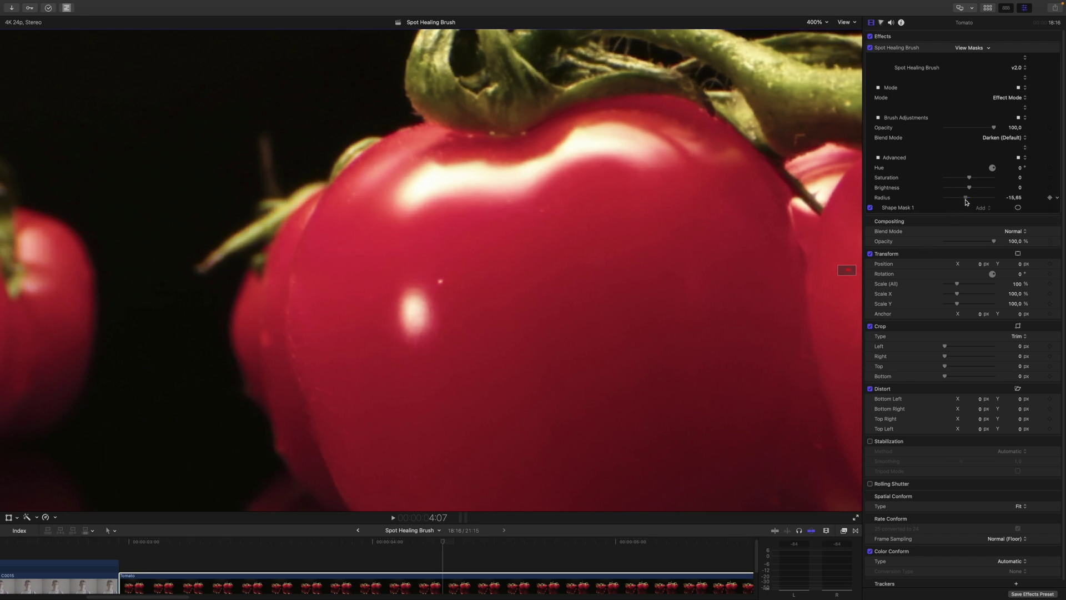
{"action": "left_click_drag", "start_coordinate": [969, 201], "coordinate": [964, 208]}
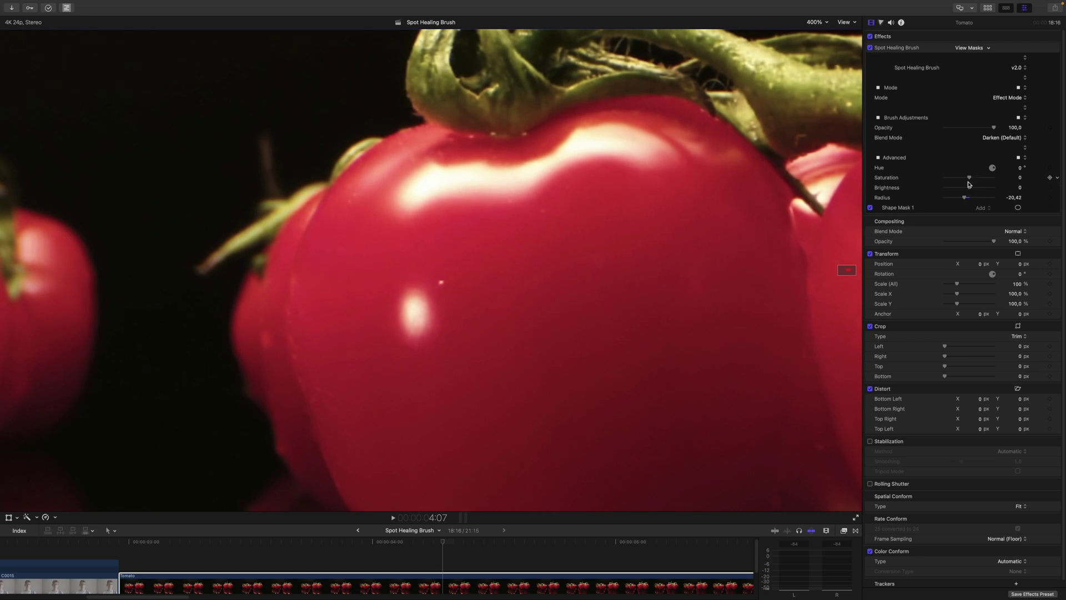
Set Brightness to -2.34, then toggle the Spot Healing Brush off and on to compare.
{"action": "left_click_drag", "start_coordinate": [969, 190], "coordinate": [969, 190]}
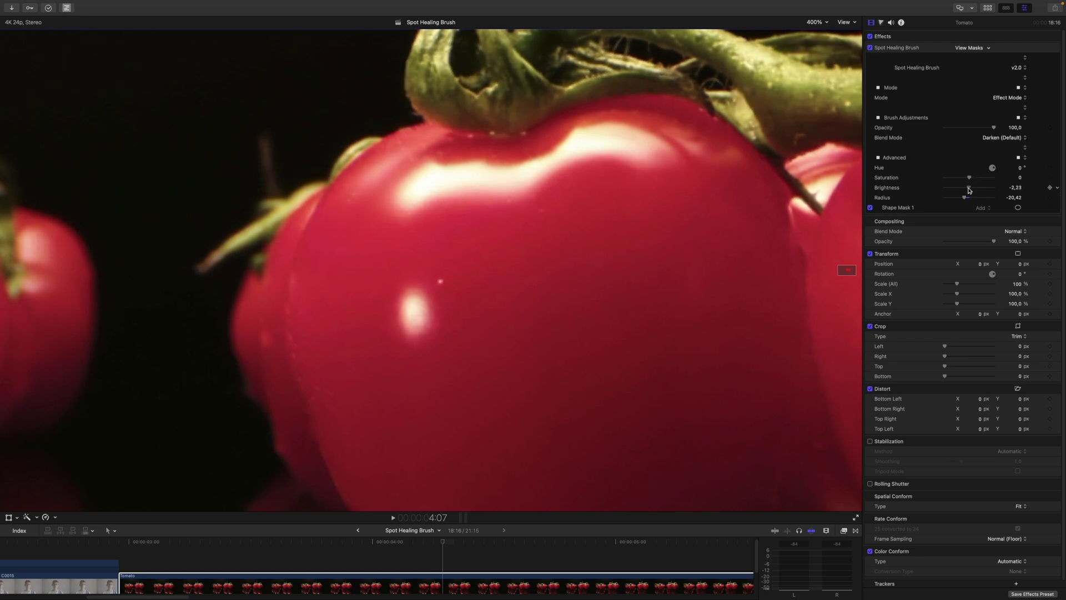
{"action": "left_click", "coordinate": [870, 48]}
{"action": "left_click", "coordinate": [869, 47]}
{"action": "left_click", "coordinate": [870, 48]}
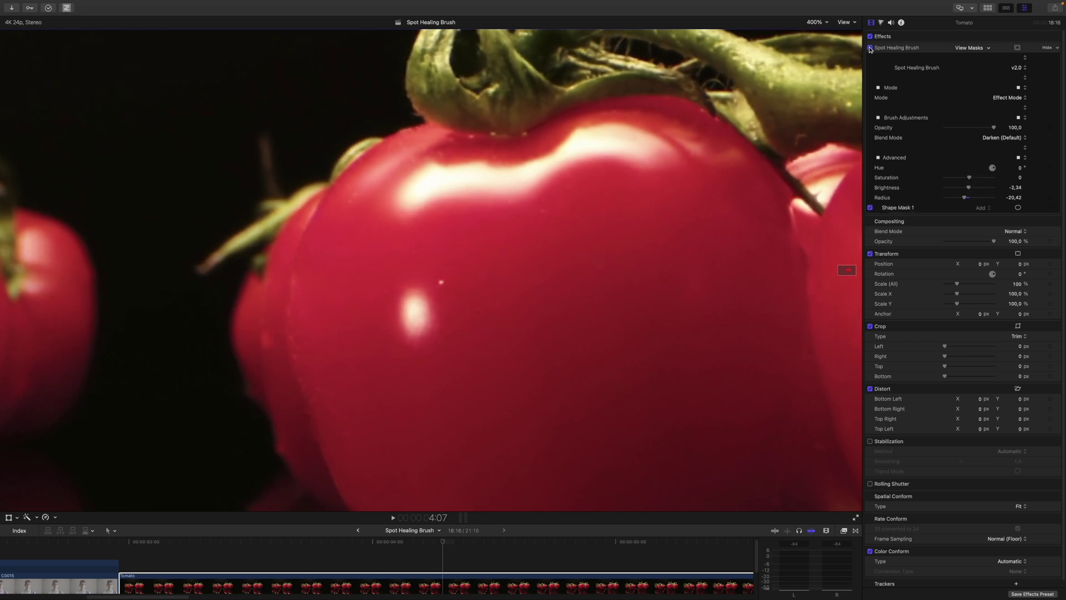